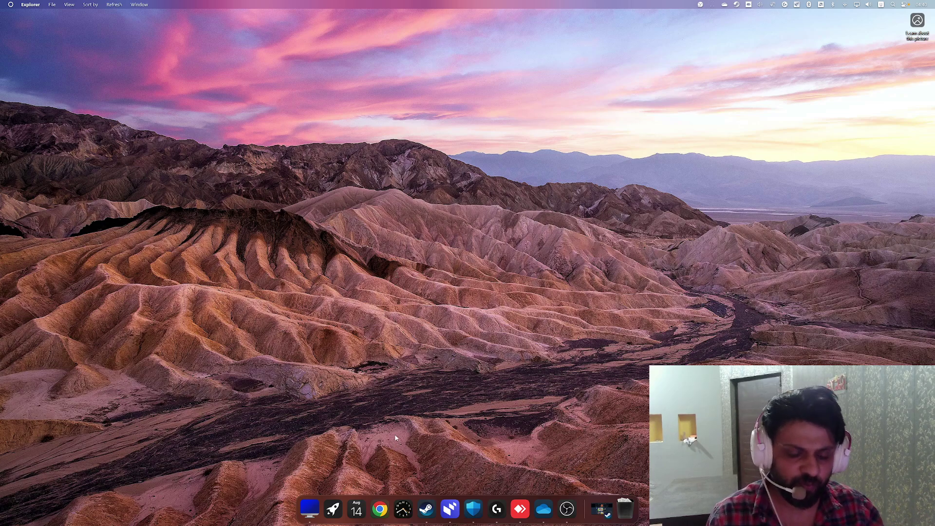
- Switch to Google Chrome, search Google for "steam" and open Steam's Download page from the results
left_click(379, 509)
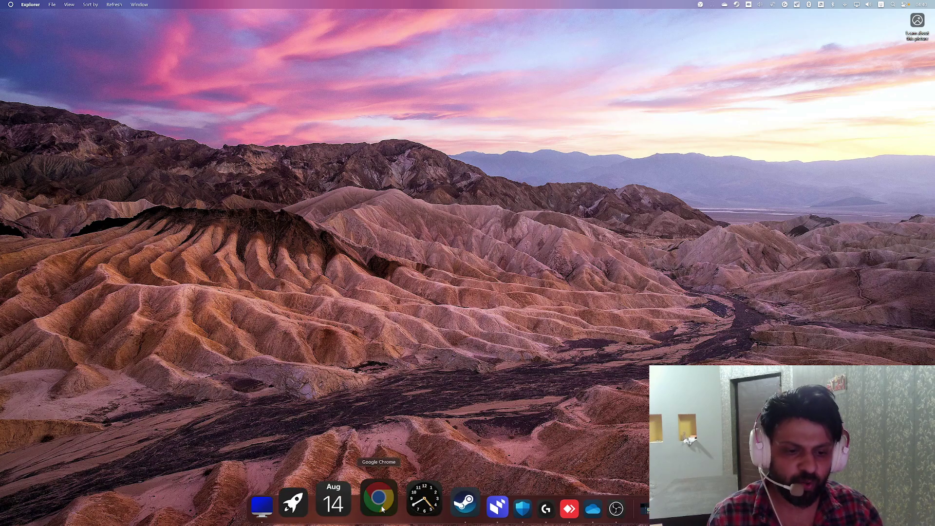
left_click(417, 301)
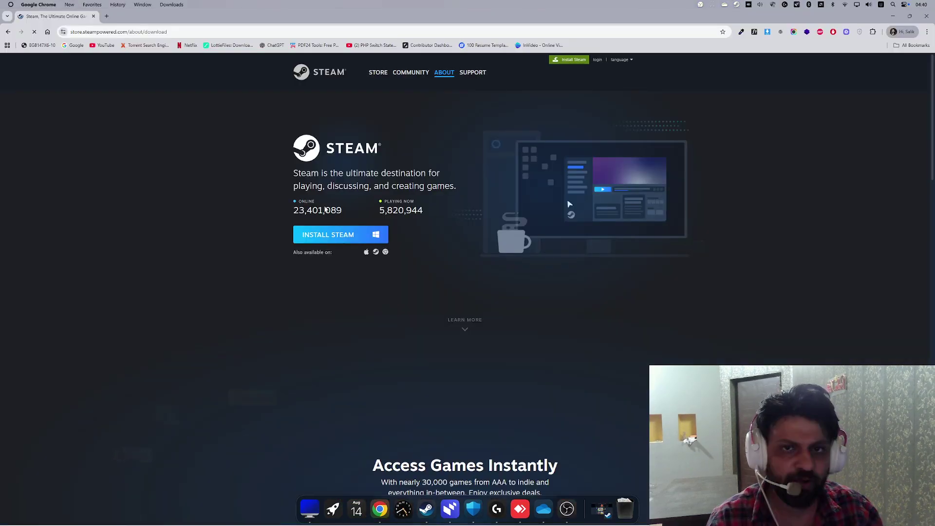
left_click(107, 16)
left_click(93, 16)
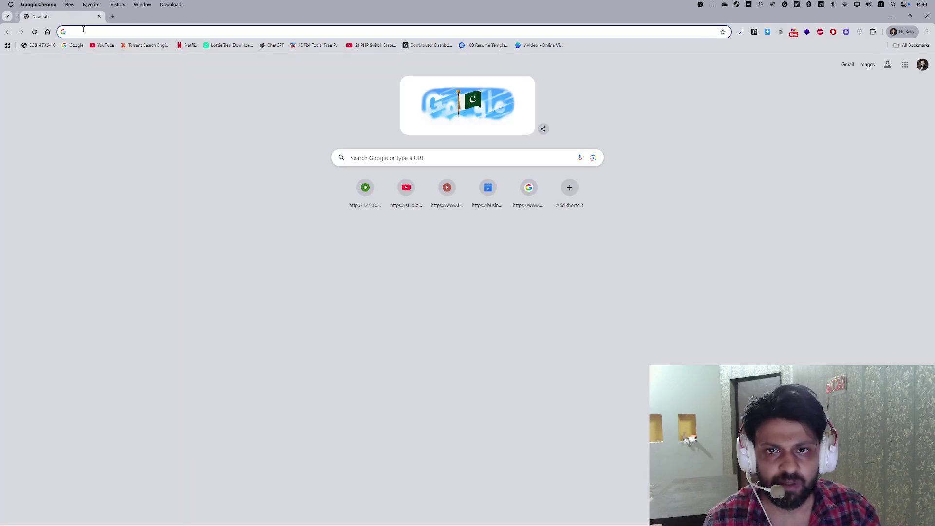
left_click(87, 31)
type("steam")
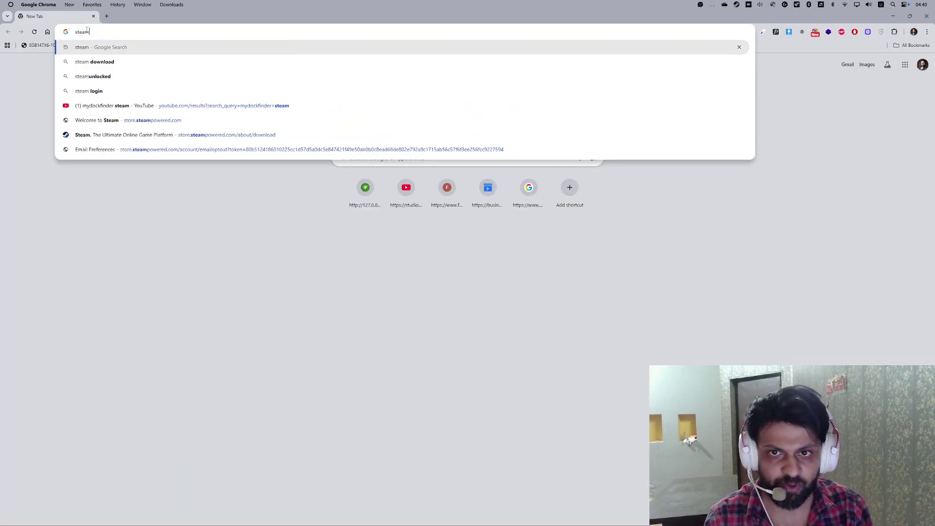
key("Return")
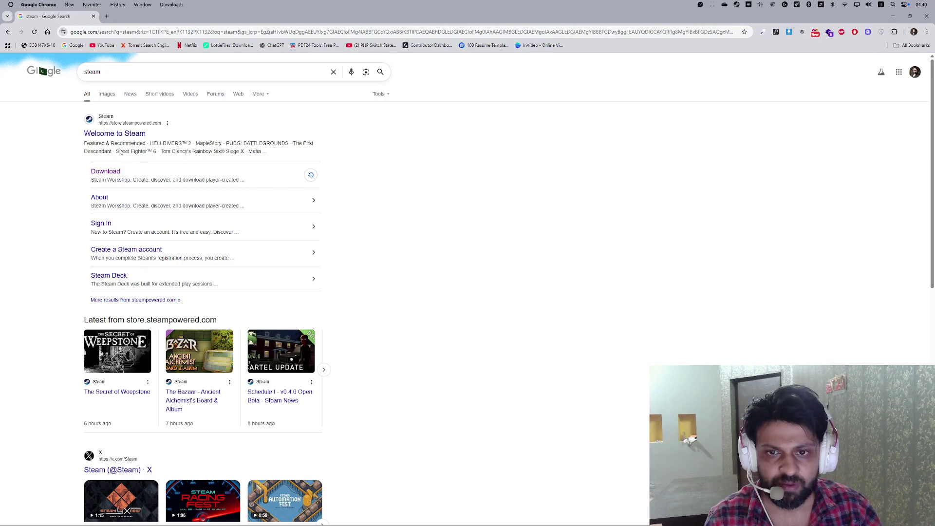
left_click(105, 171)
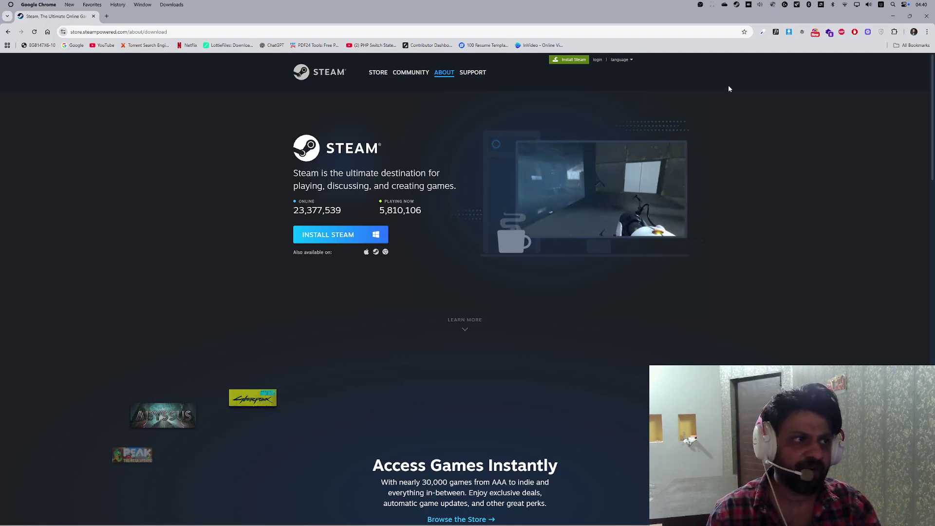
- Close the browser, switch to the Steam client and search its store for MyDockFinder, opening the product page
left_click(925, 19)
left_click(603, 510)
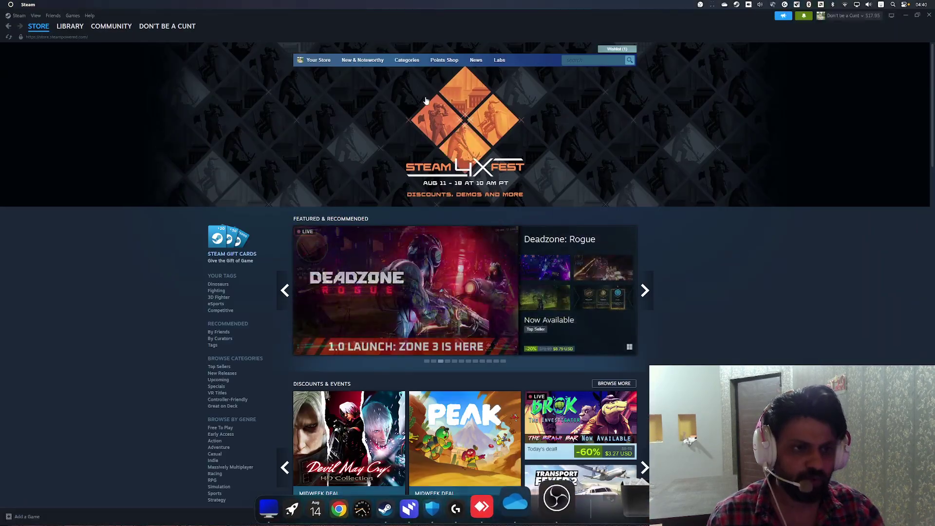
mouse_move(41, 28)
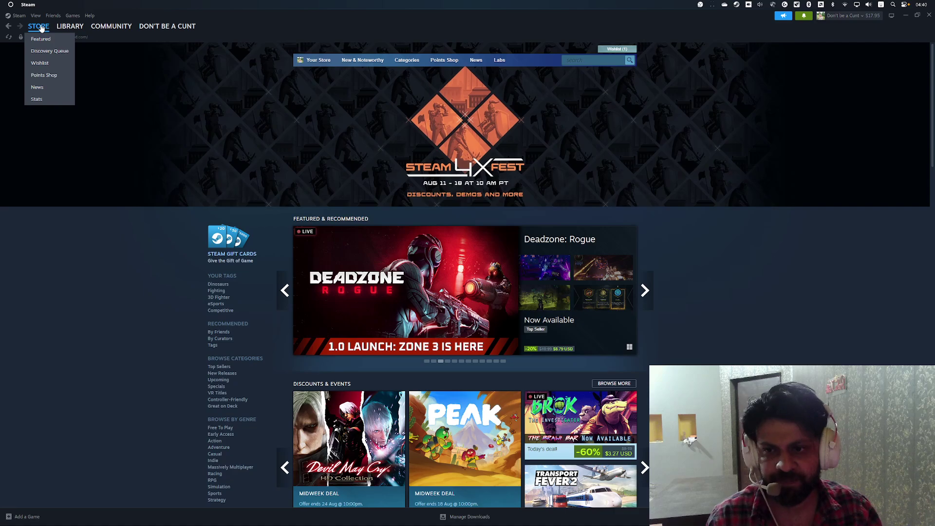
left_click(576, 59)
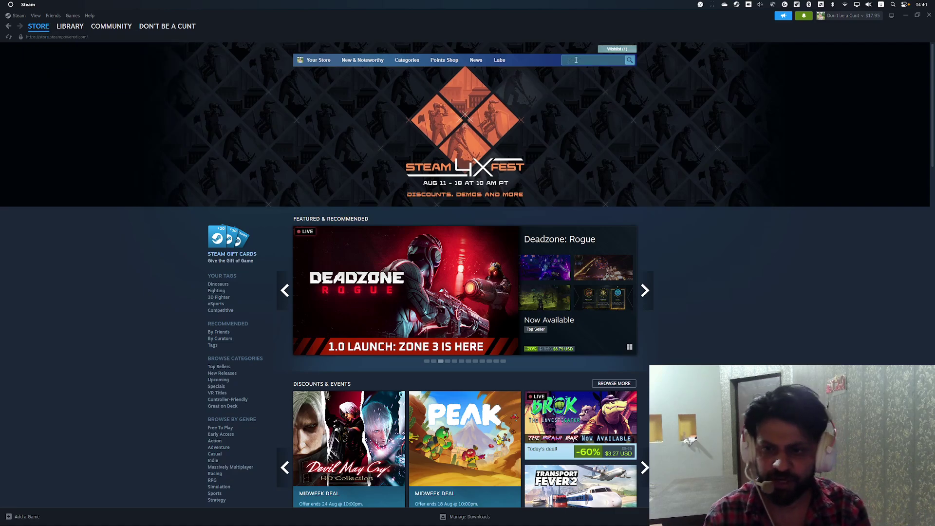
type("myd")
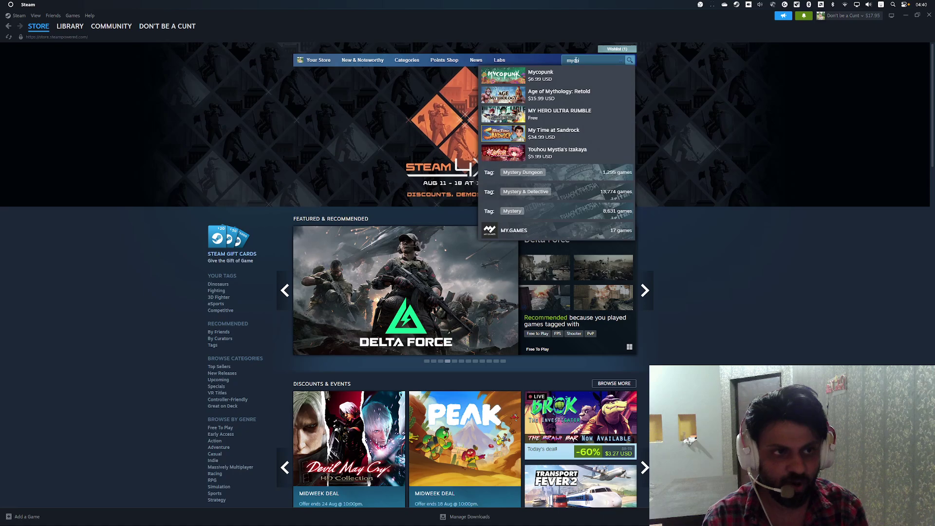
type("ockfiunder")
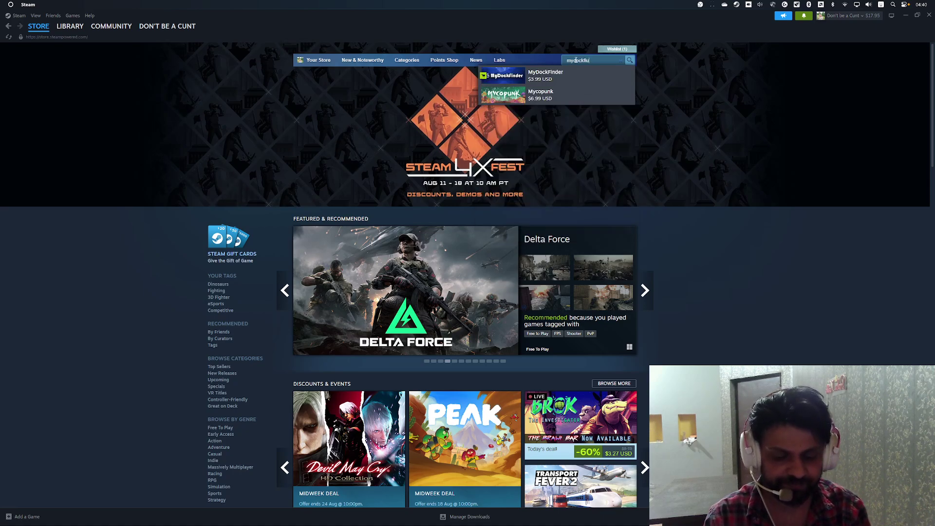
key("BackSpace")
key("BackSpace")
key("BackSpace")
key("BackSpace")
key("BackSpace")
key("BackSpace")
key("BackSpace")
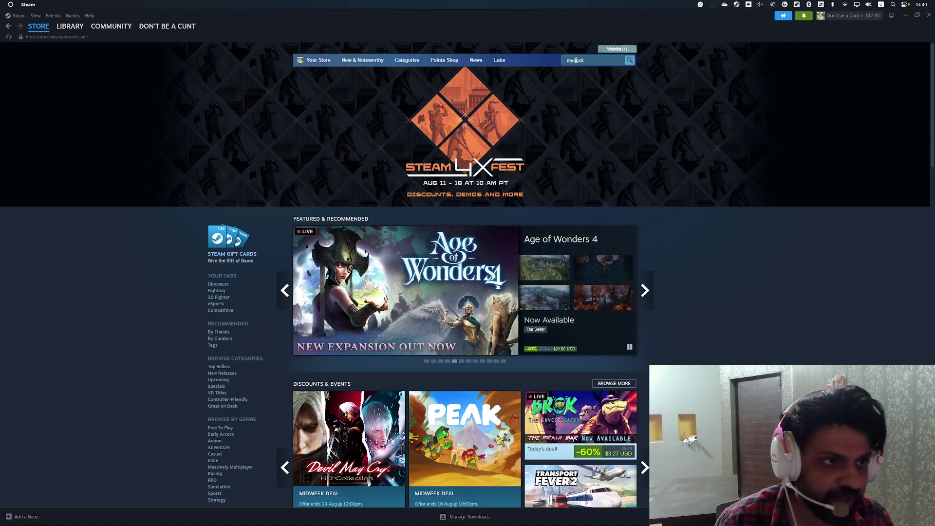
type("fi")
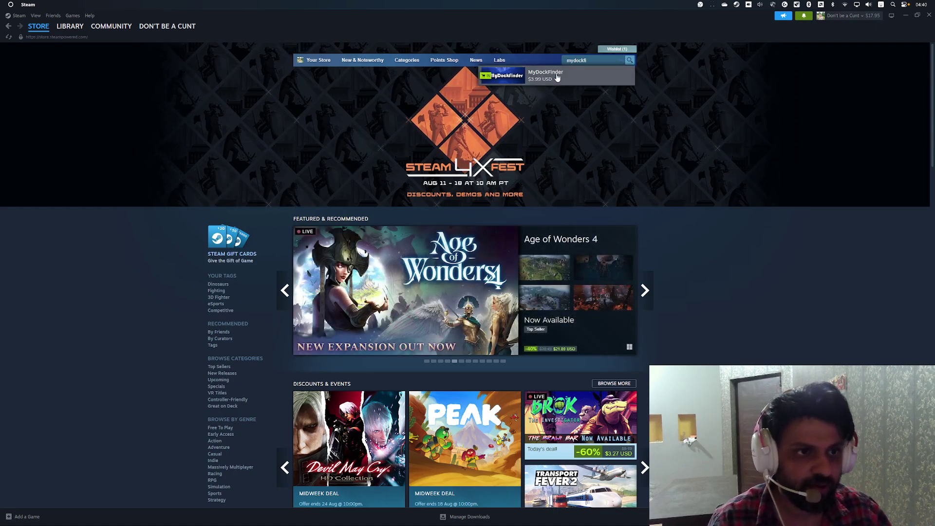
left_click(574, 79)
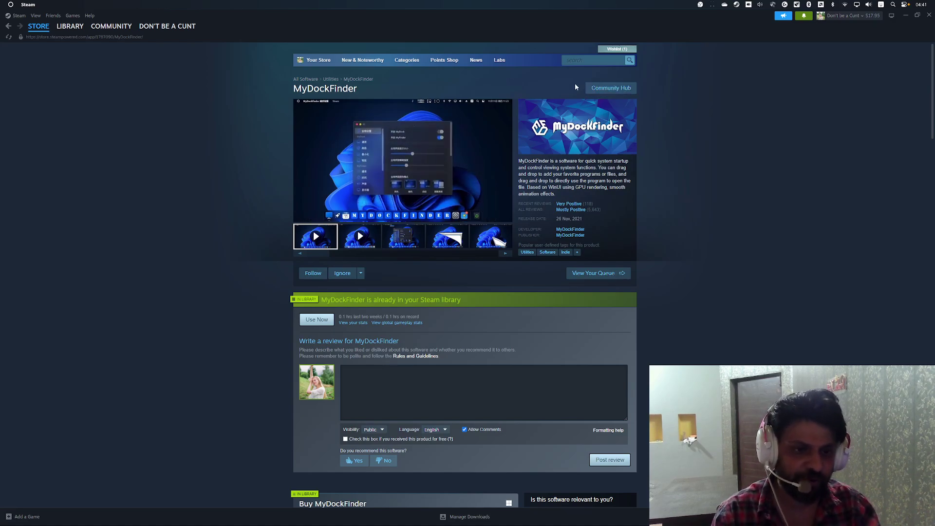
- Examine the MyDockFinder store page from the preview media down to the purchase section, and minimise Steam
scroll(500, 101, "down", 3)
scroll(500, 100, "up", 3)
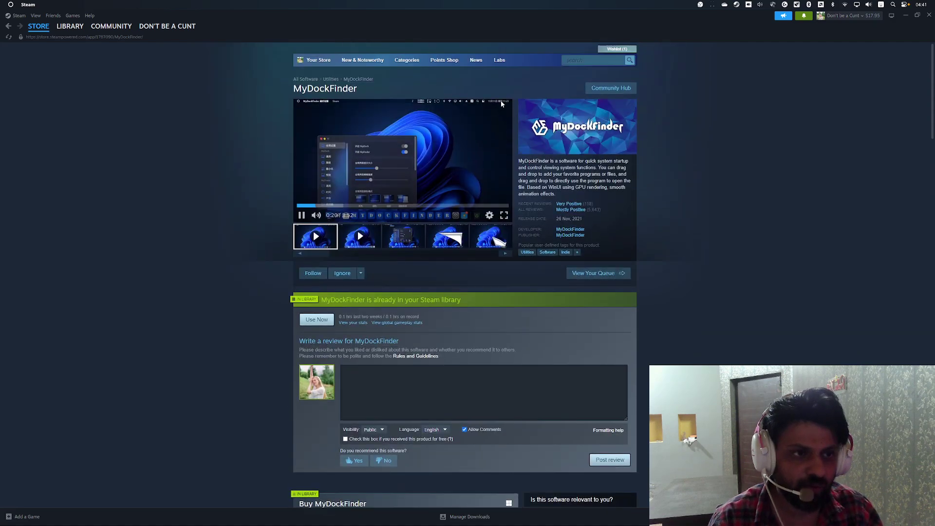
scroll(380, 232, "down", 6)
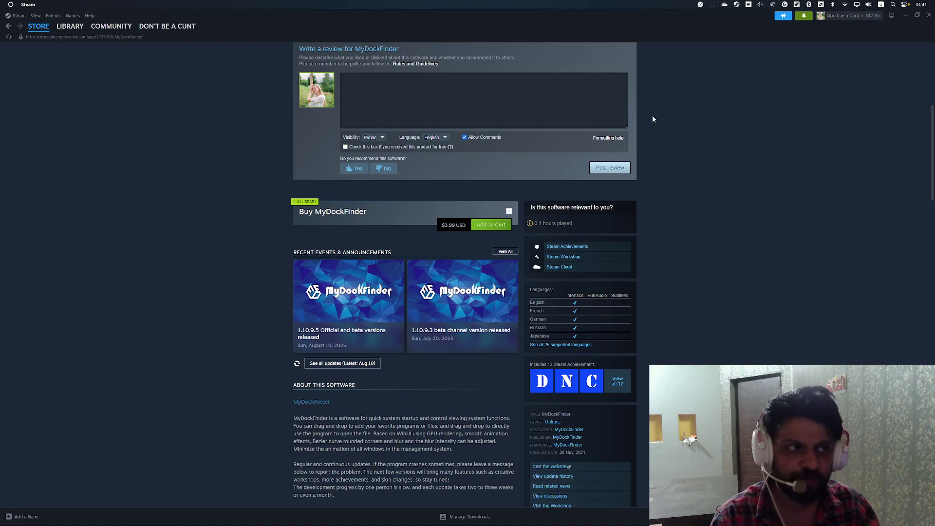
left_click(904, 16)
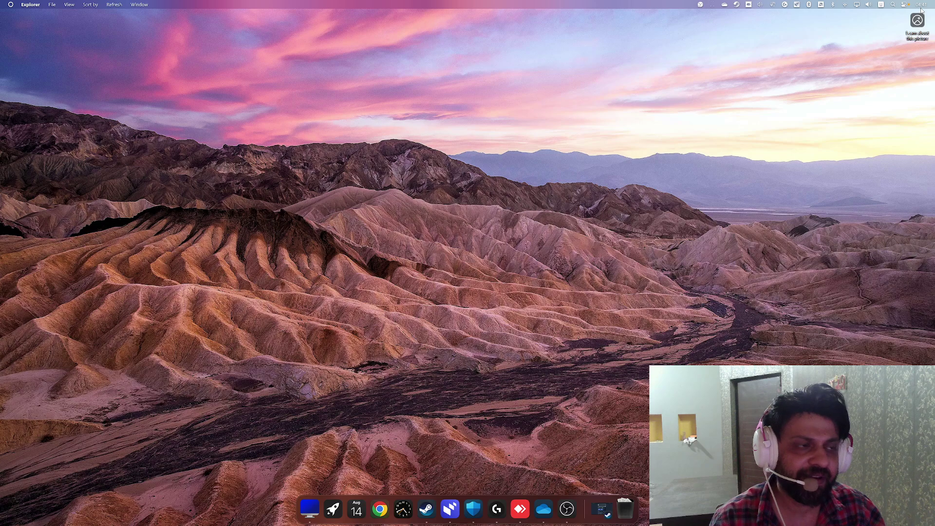
- View the Wi-Fi network list from the MyDockFinder menu bar and dismiss it
left_click(844, 5)
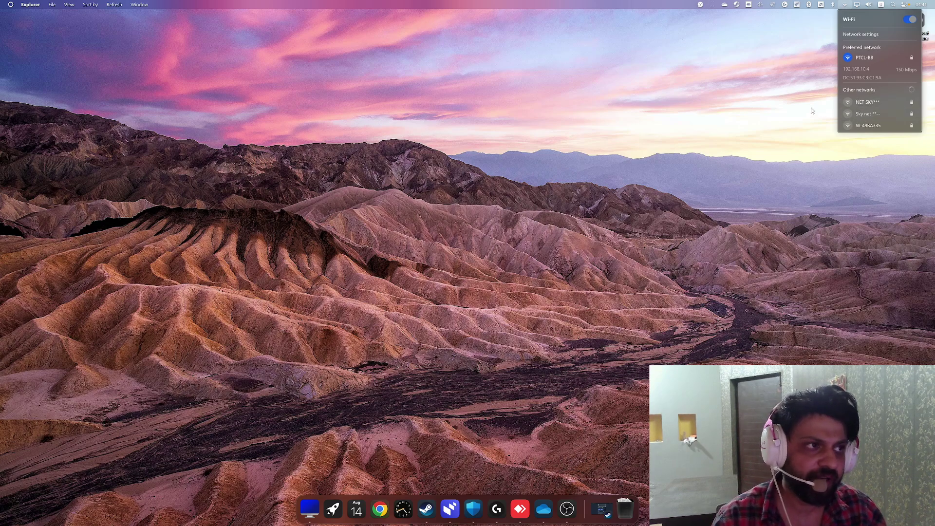
left_click(796, 92)
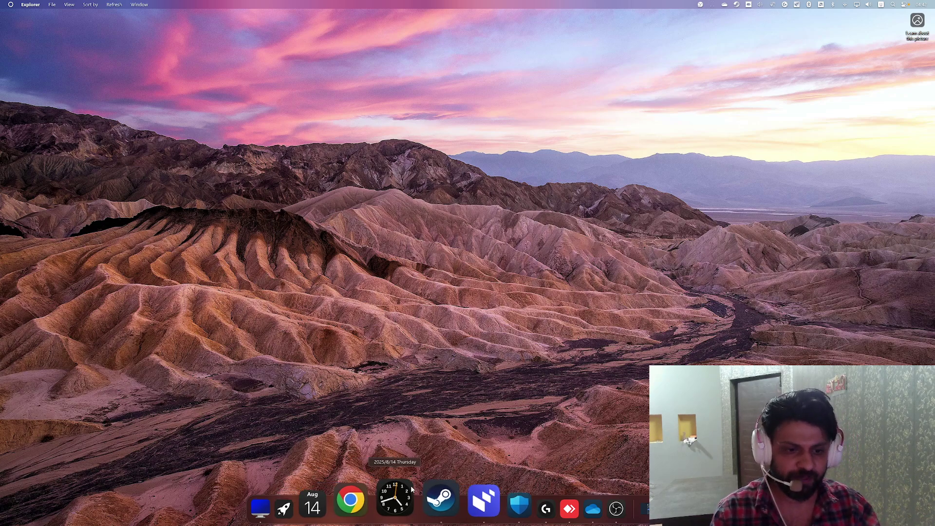
- Hide the Windows taskbar using the dock separator's options
right_click(488, 509)
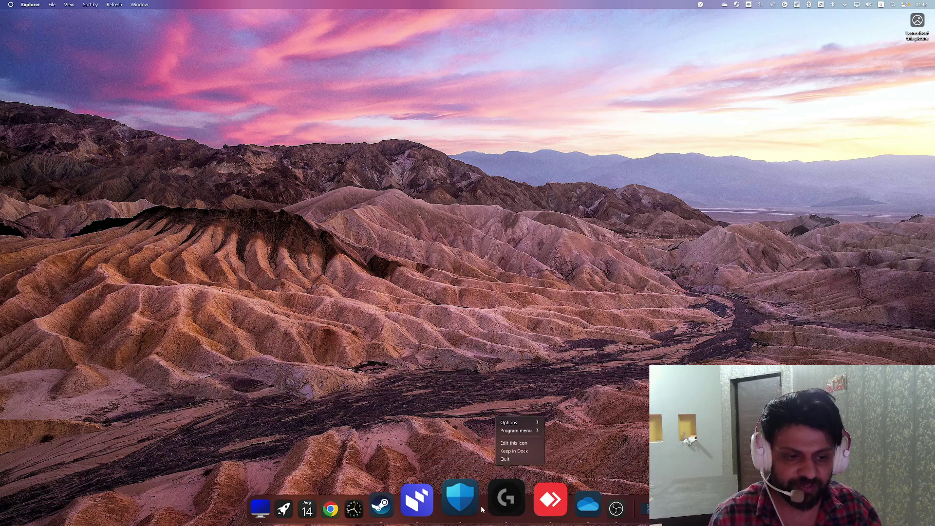
left_click(630, 513)
right_click(584, 508)
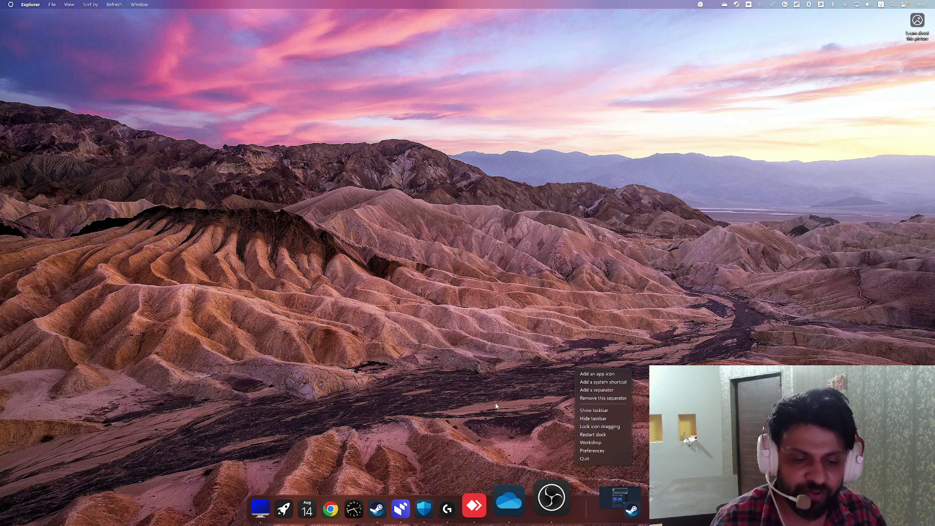
left_click(596, 420)
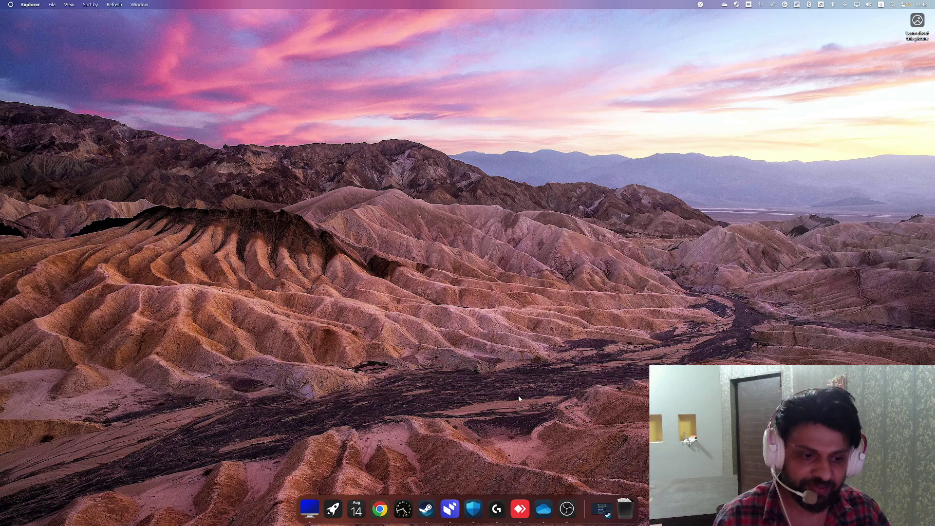
- Open the MyDockFinder preferences and examine the General and Appearance settings
right_click(583, 509)
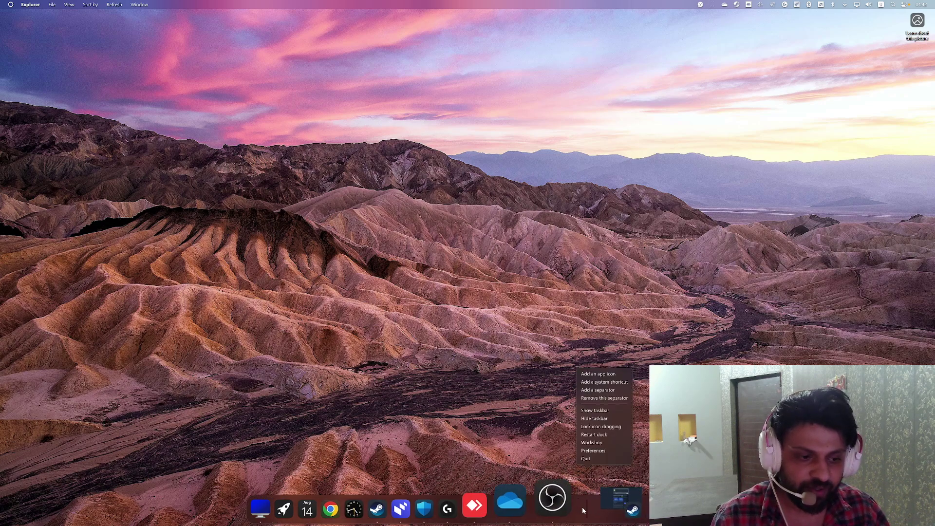
left_click(604, 450)
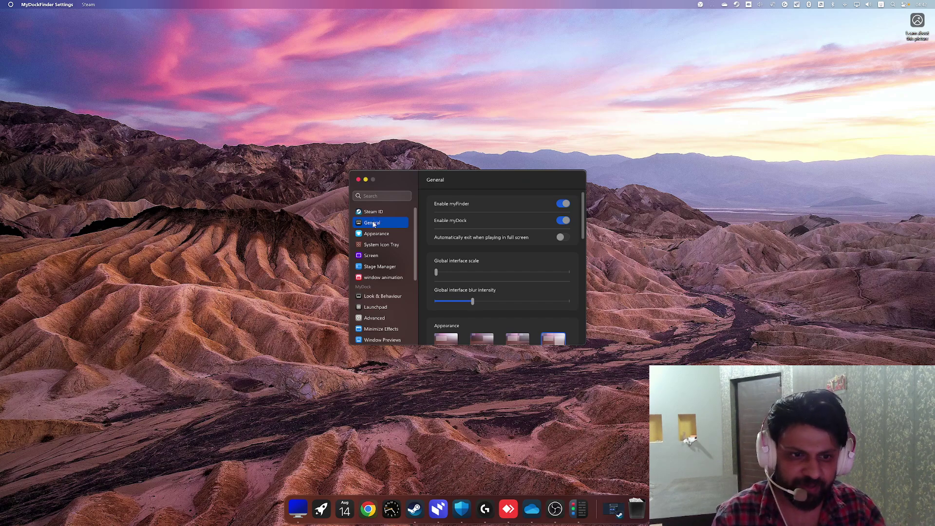
scroll(437, 241, "down", 4)
scroll(453, 258, "up", 2)
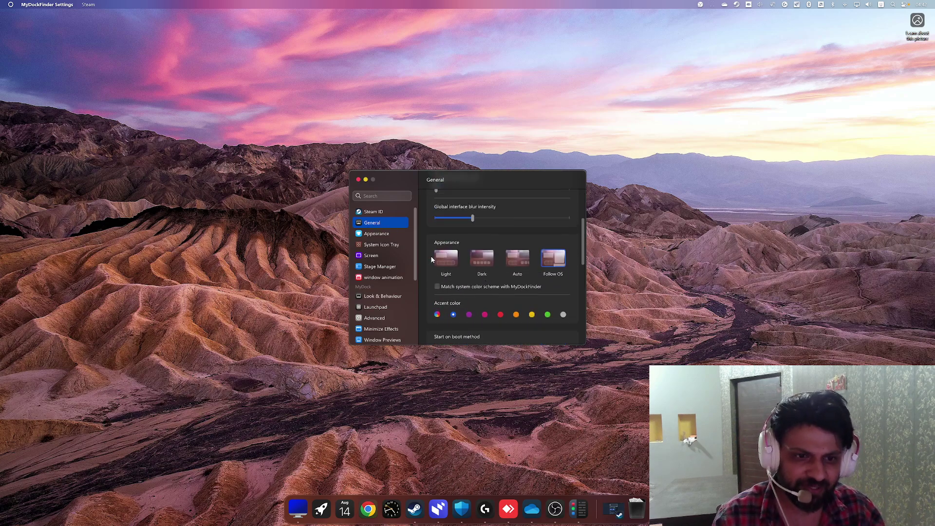
left_click(385, 235)
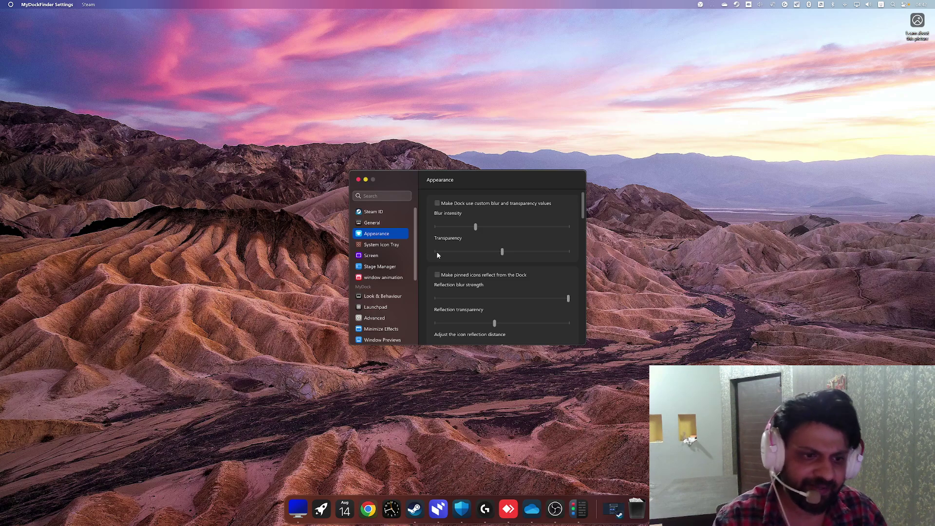
scroll(438, 258, "down", 3)
scroll(477, 263, "down", 3)
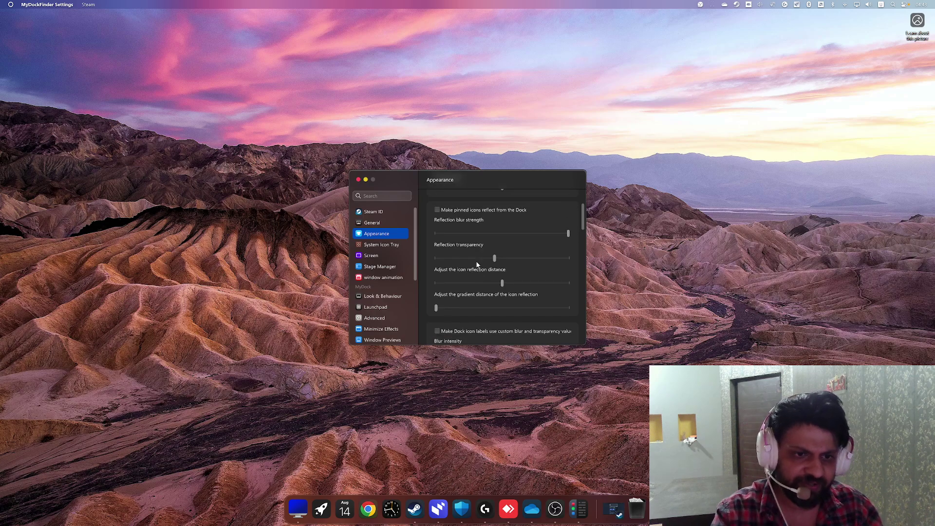
- In the System Icon Tray settings, turn off the Finder, Dock and system tray icon display options, and turn all three back on
left_click(381, 245)
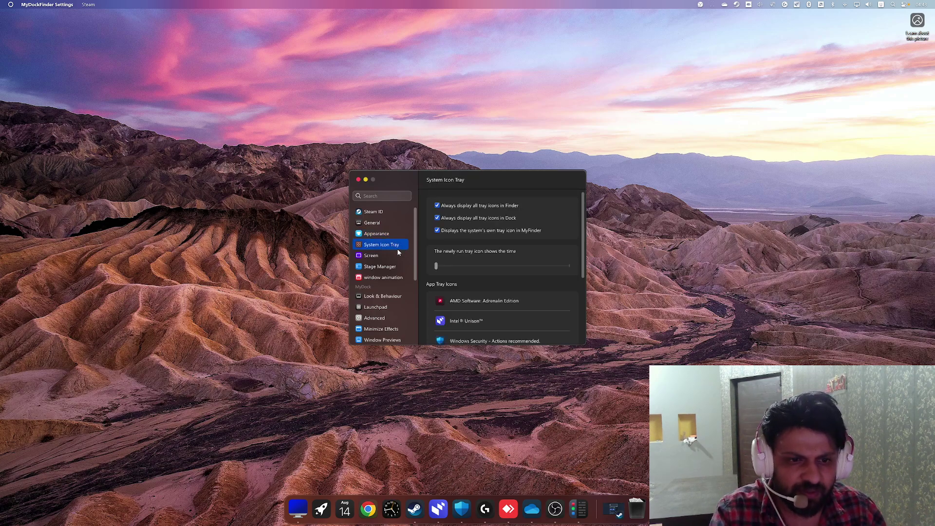
left_click(437, 217)
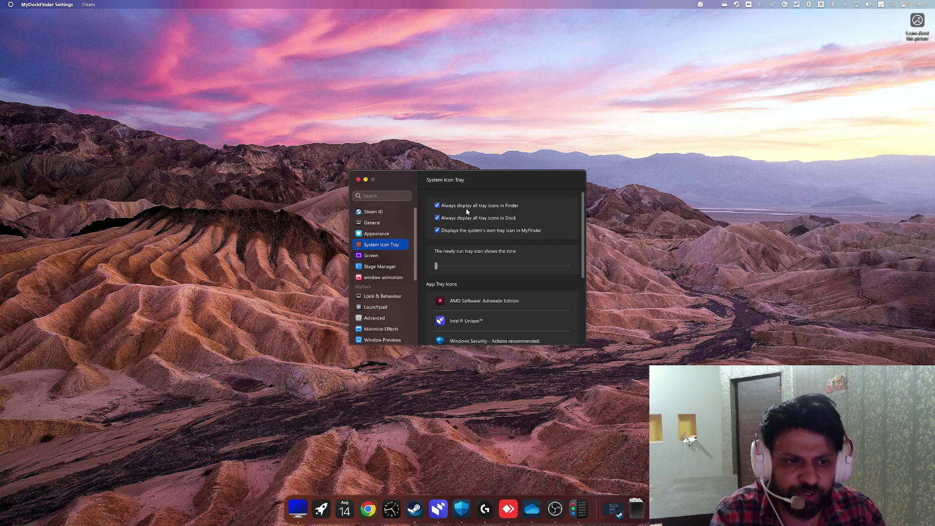
left_click(437, 205)
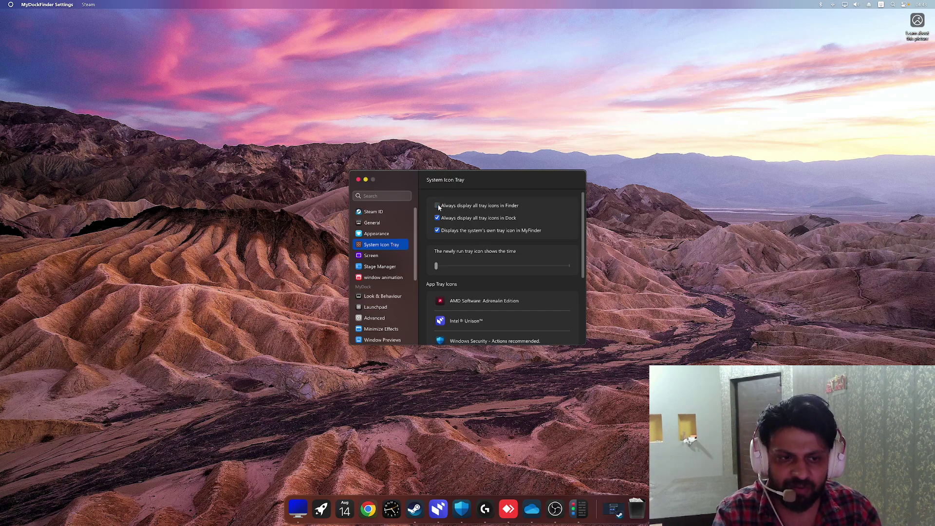
left_click(437, 231)
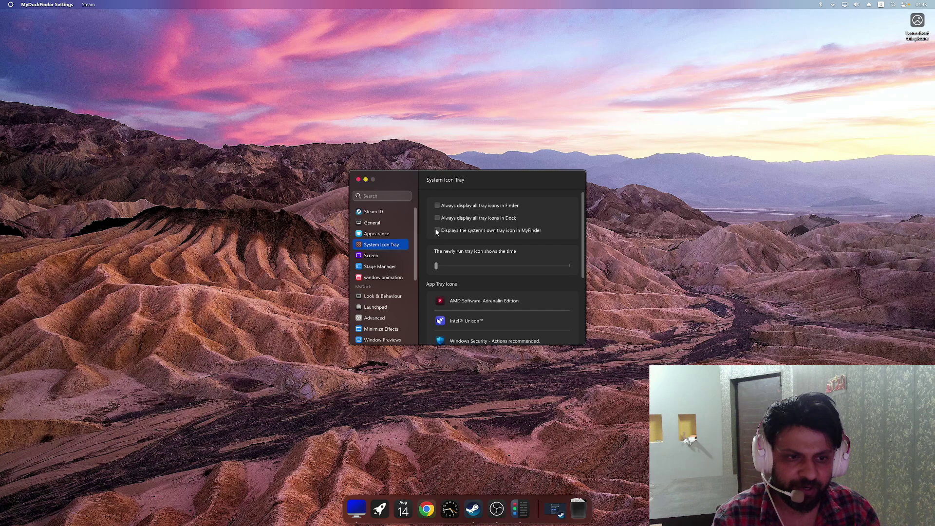
left_click(437, 231)
left_click(436, 218)
left_click(437, 206)
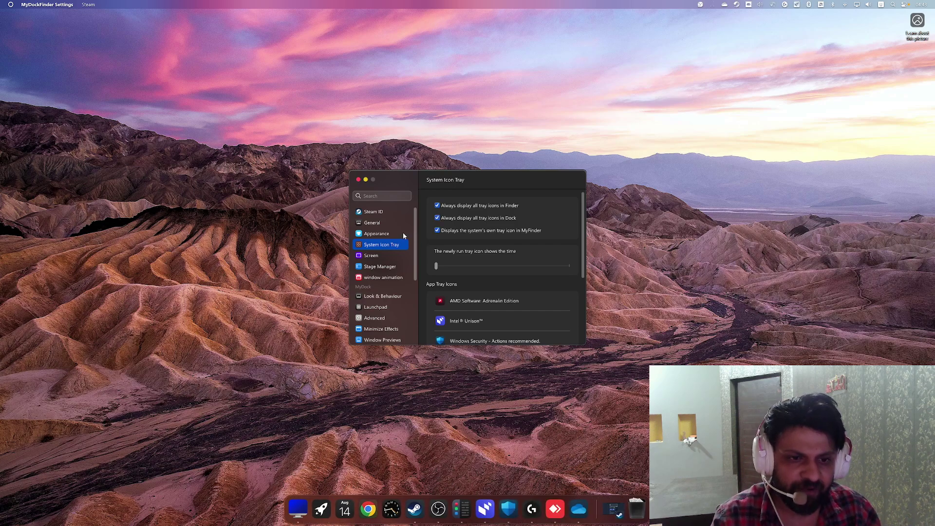
- Examine the Screen and Stage Manager settings in the MyDockFinder preferences
scroll(380, 234, "down", 3)
scroll(382, 241, "up", 2)
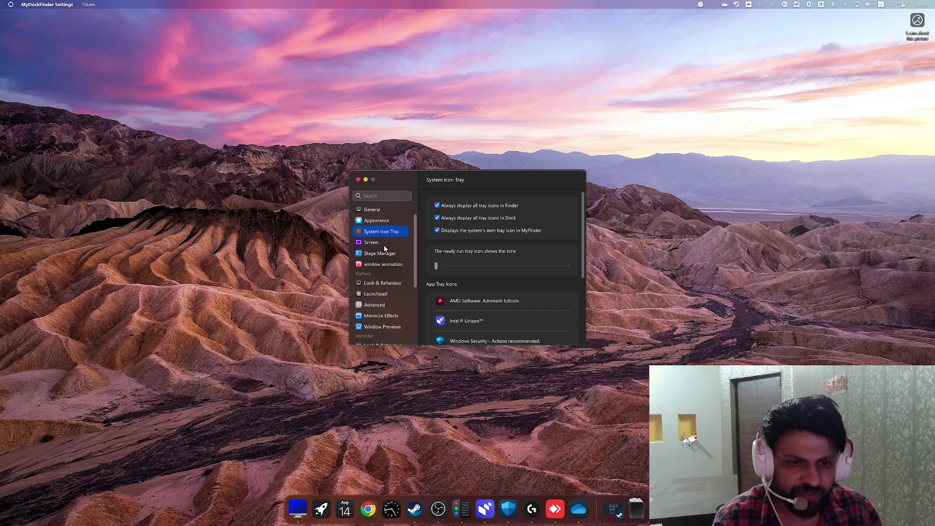
left_click(383, 243)
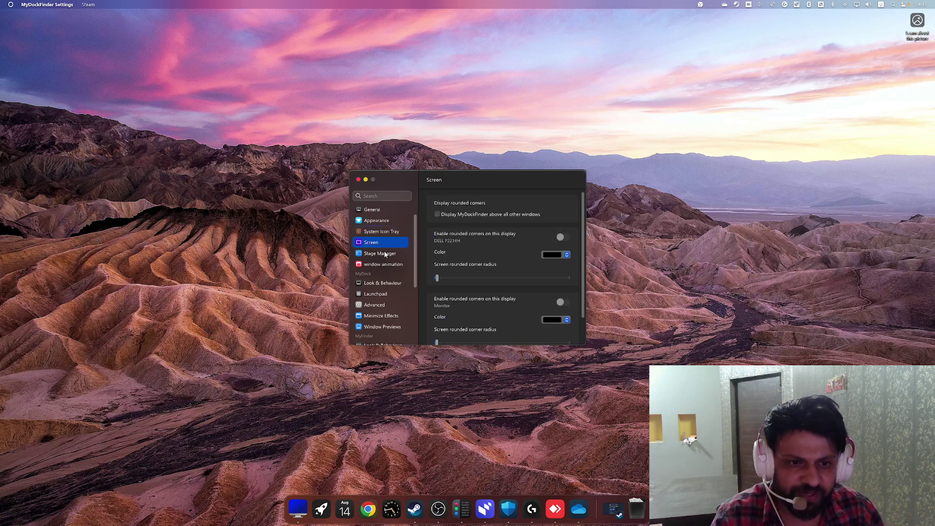
left_click(385, 254)
scroll(410, 265, "down", 3)
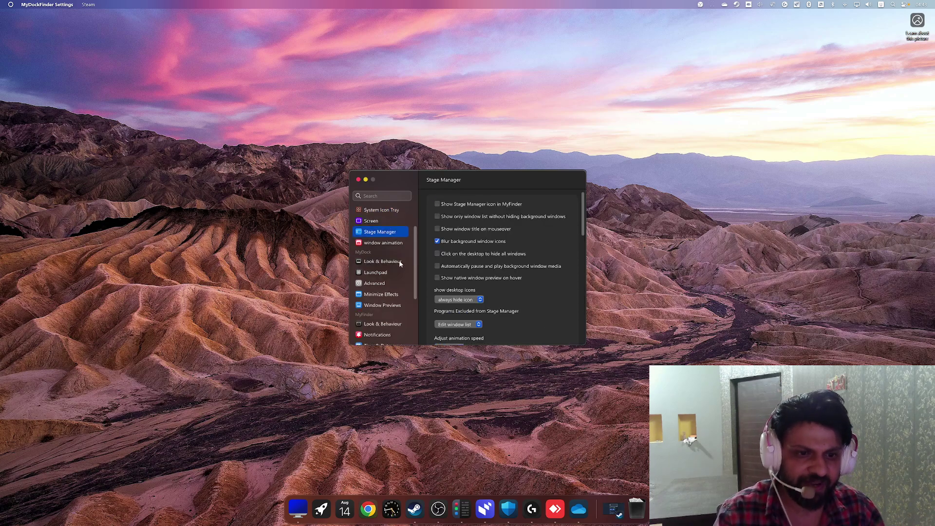
- Examine the window animation settings and MyDock's Look & Behaviour and Launchpad settings
left_click(390, 208)
scroll(443, 274, "down", 3)
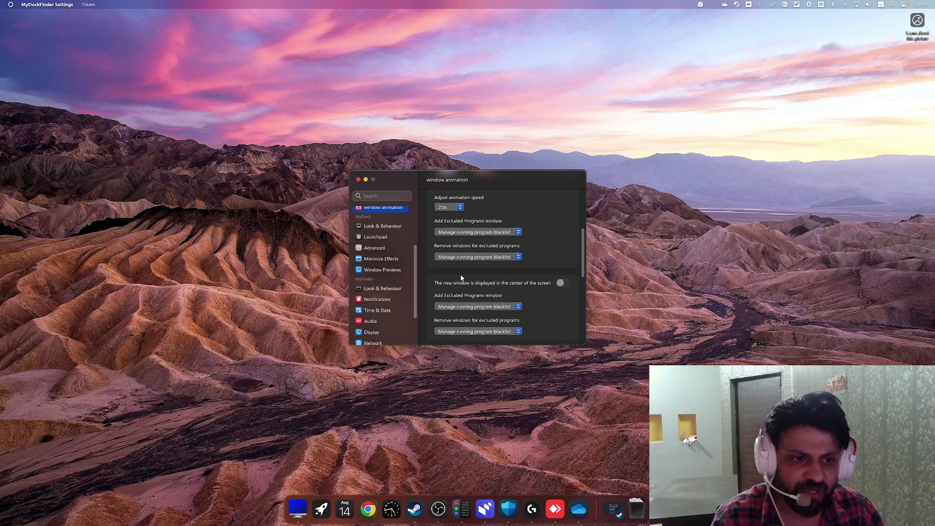
scroll(445, 262, "up", 1)
scroll(448, 256, "down", 1)
scroll(483, 263, "up", 2)
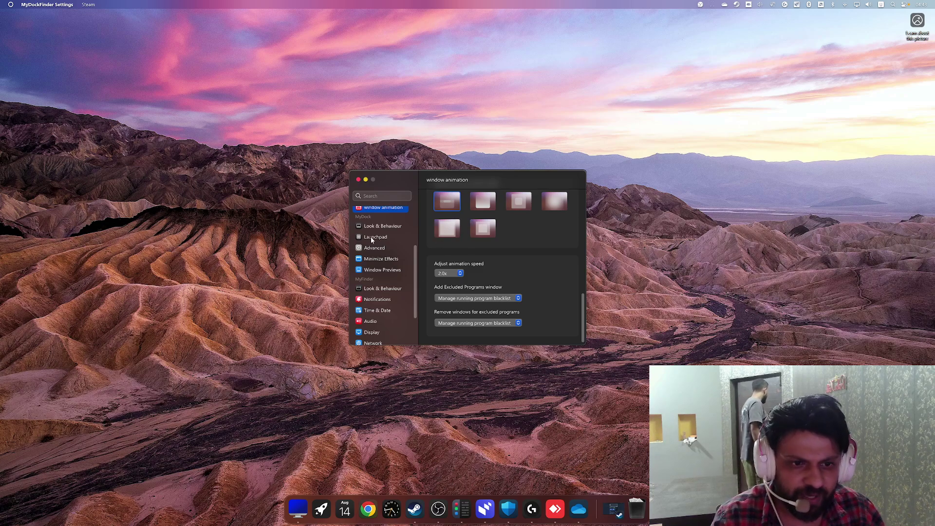
left_click(383, 227)
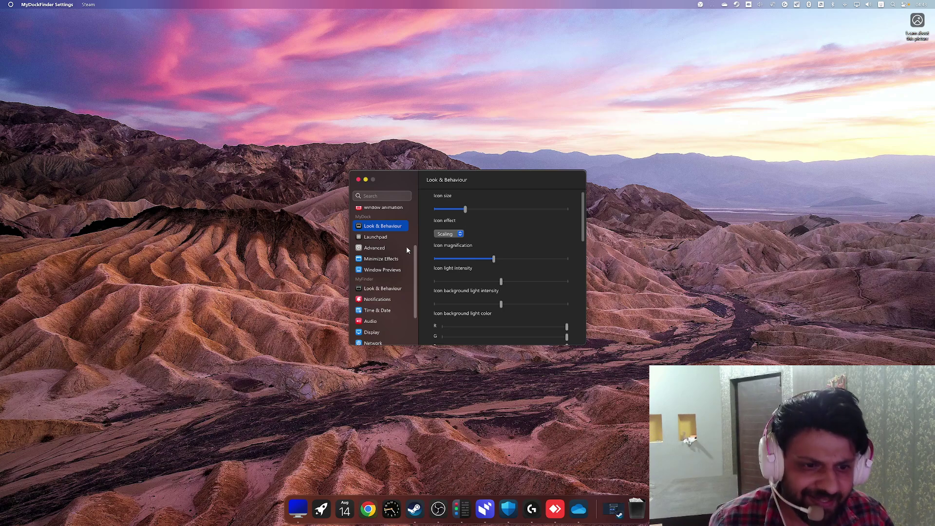
left_click(376, 237)
- In MyDock's Advanced settings, try several global icon mask styles and apply the second style in the first row
left_click(390, 253)
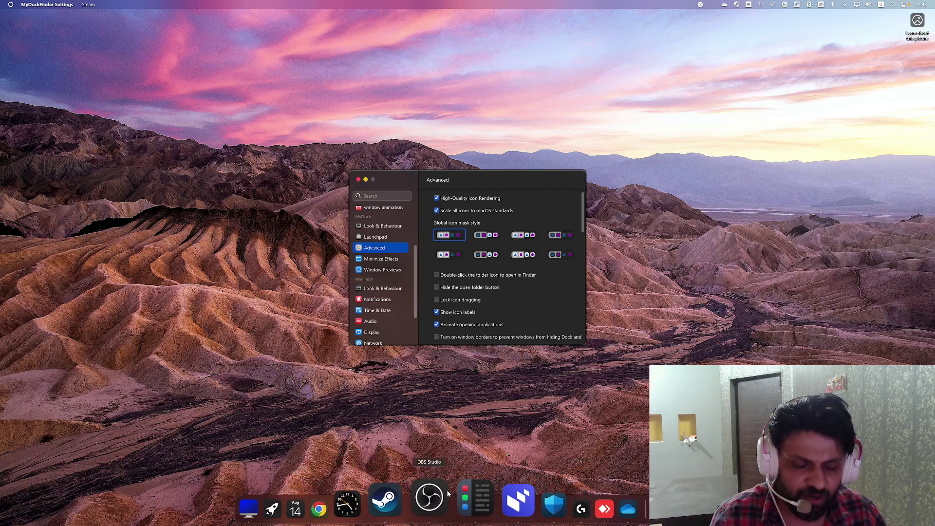
left_click(559, 255)
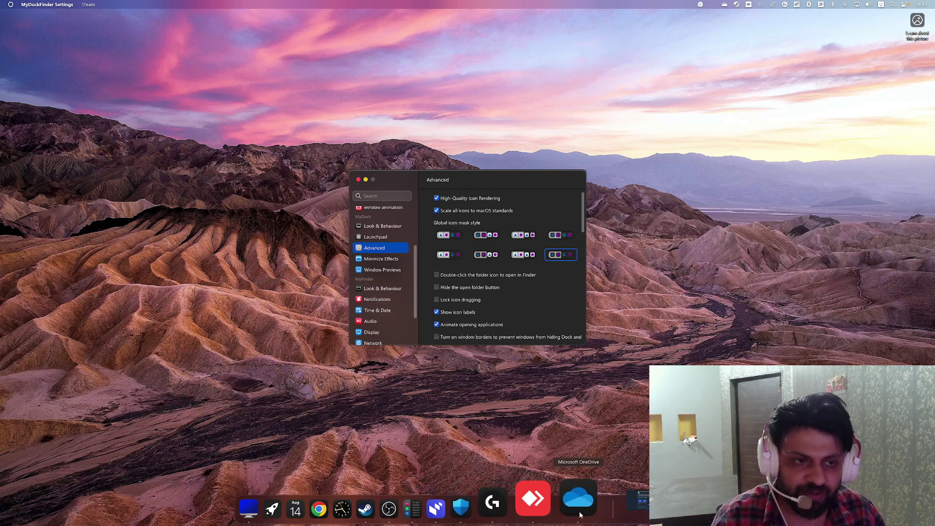
left_click(482, 236)
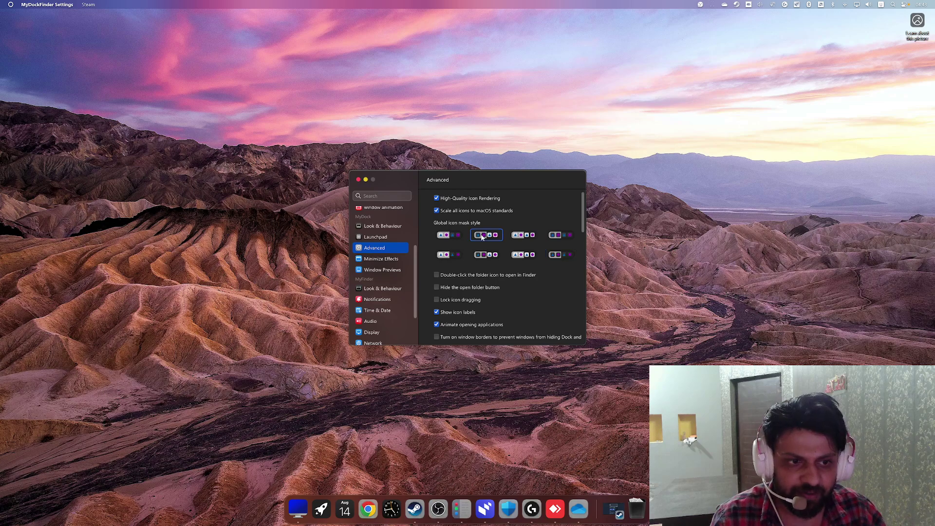
left_click(455, 235)
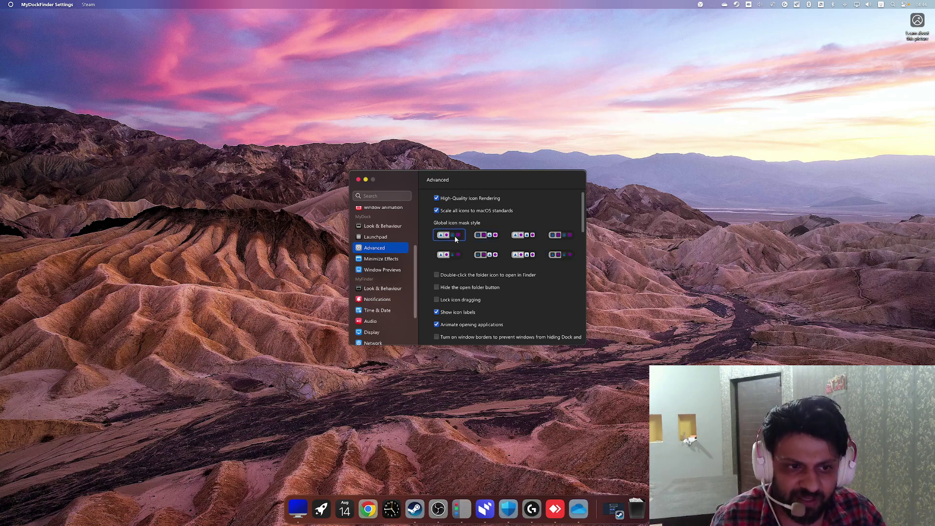
left_click(484, 238)
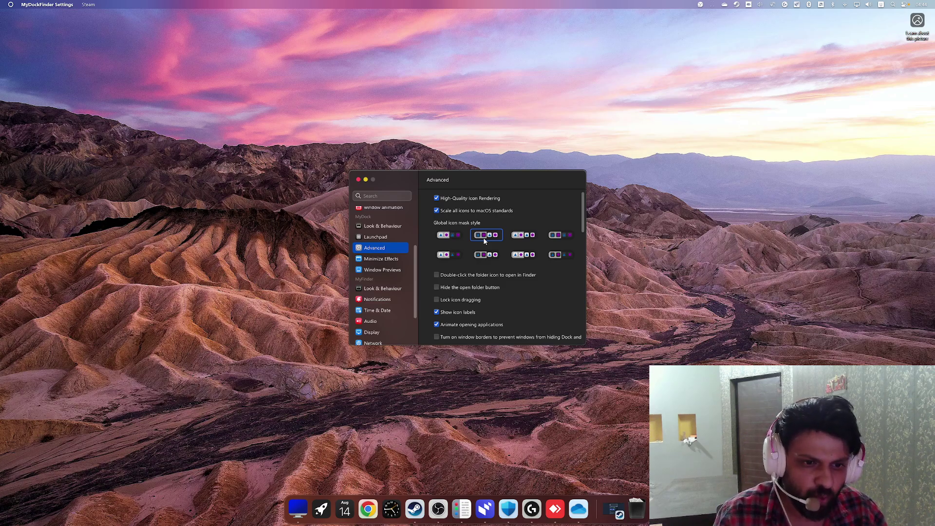
- Examine MyDock's Minimize Effects settings and the remaining preference categories, and close the preferences
left_click(396, 259)
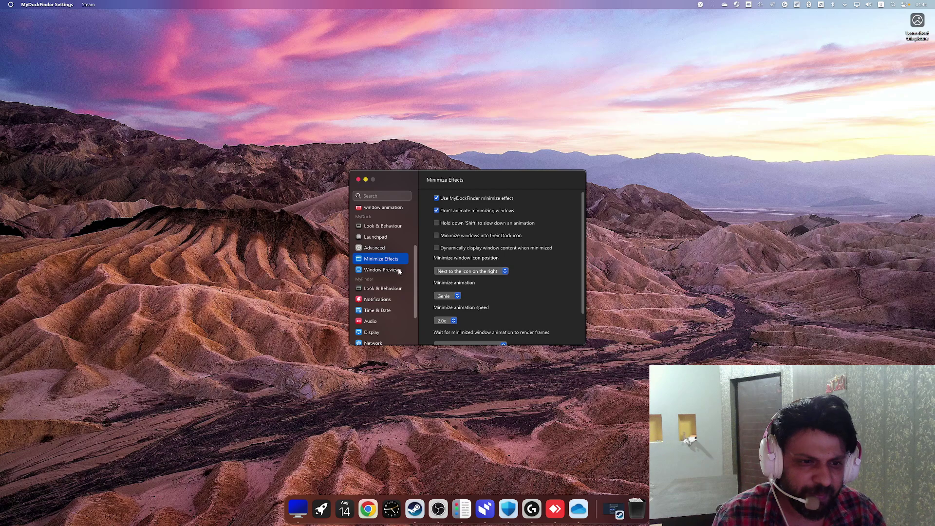
scroll(452, 273, "down", 2)
scroll(451, 273, "up", 2)
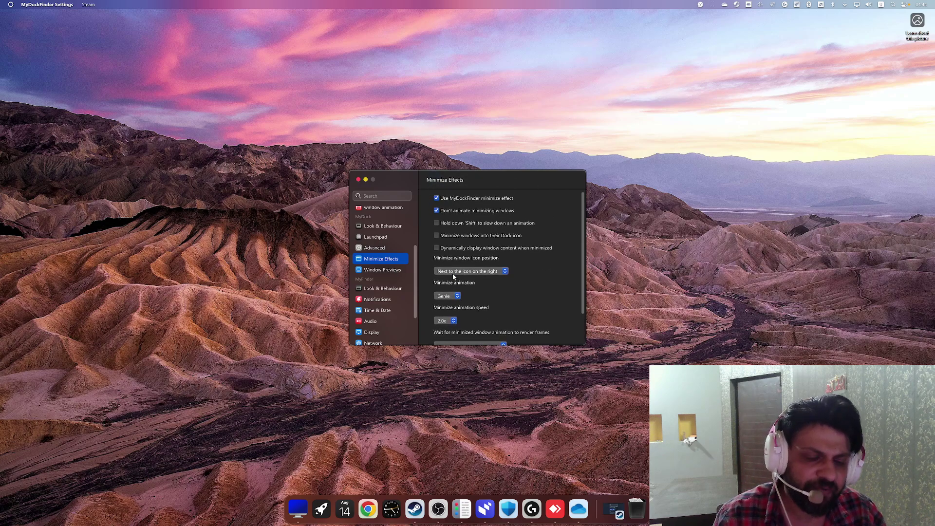
scroll(402, 275, "down", 3)
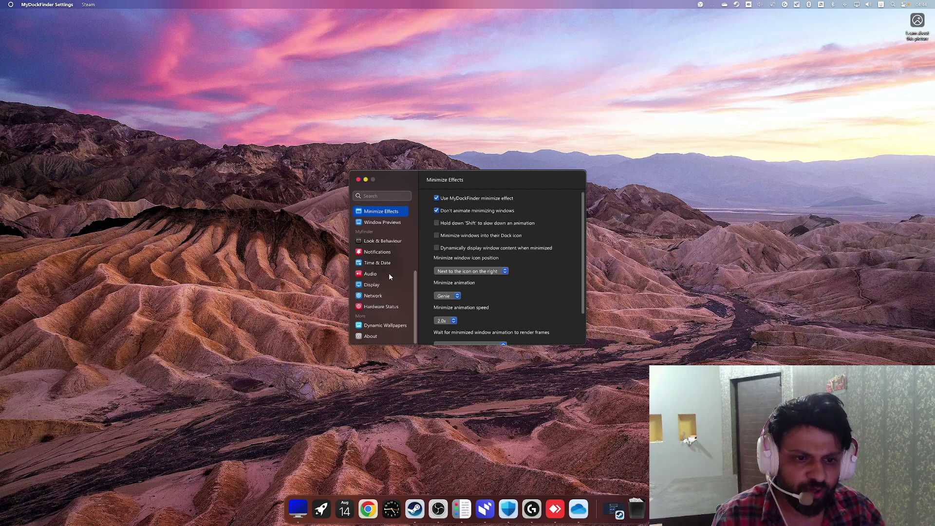
left_click(357, 180)
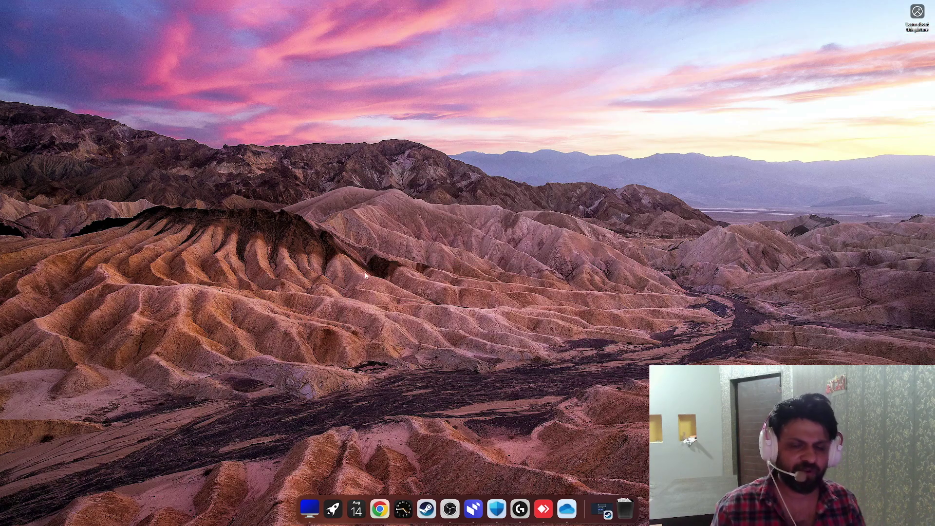